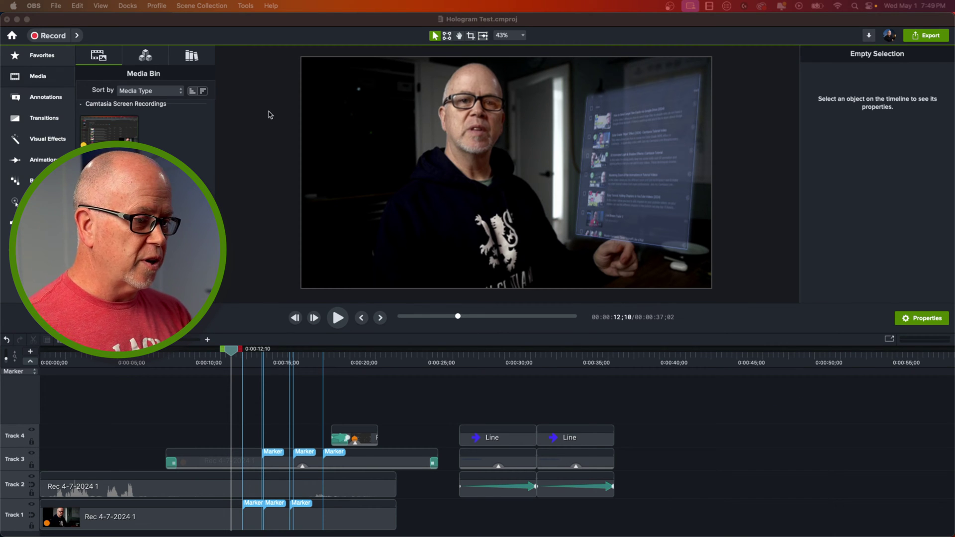
Start a YouTube export from the Export menu and dismiss it without signing in
left_click(285, 99)
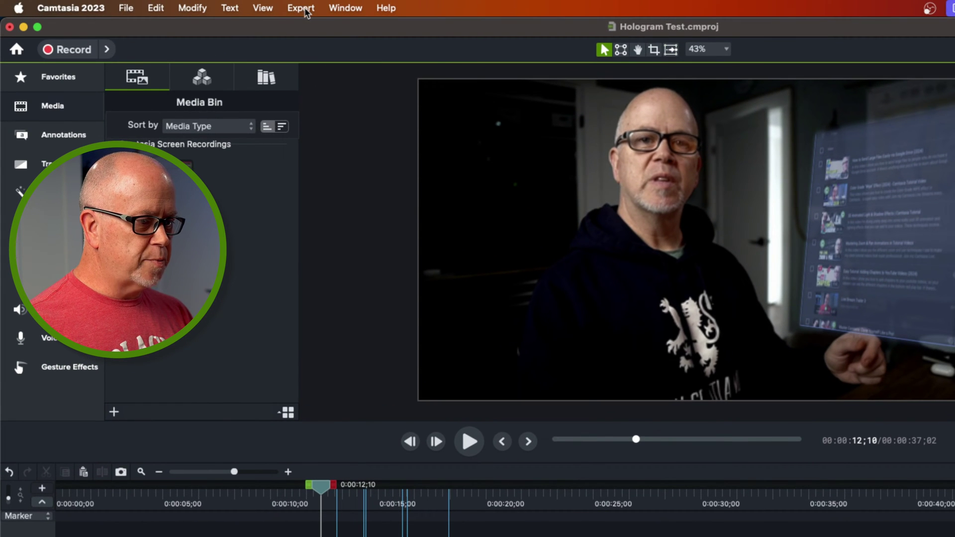
left_click(304, 11)
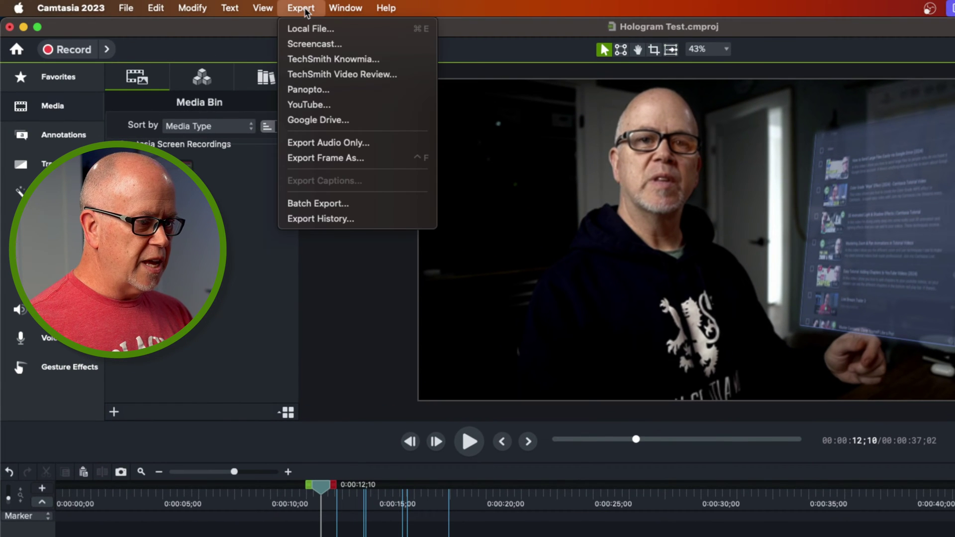
left_click(314, 106)
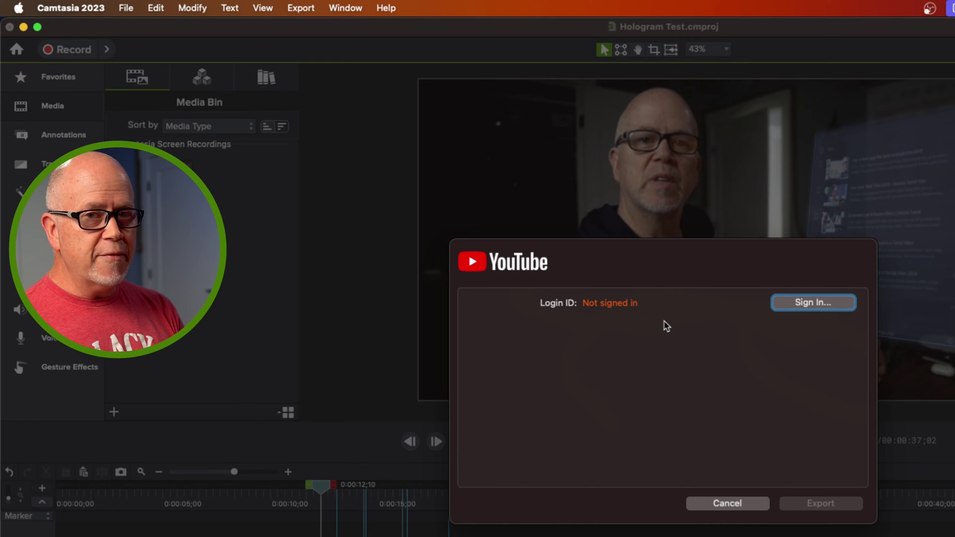
left_click(741, 505)
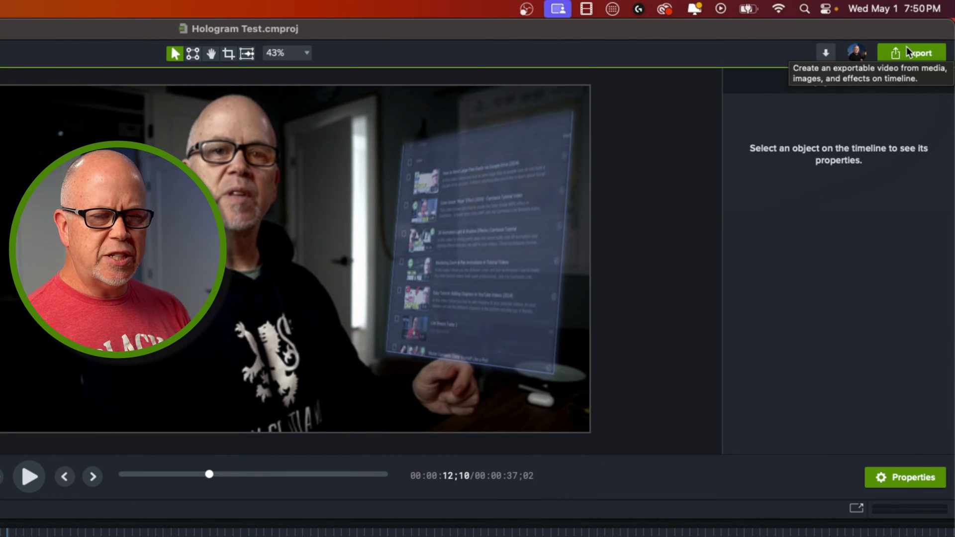
Try the YouTube export again, cancel it, and reopen the export destinations list
left_click(909, 53)
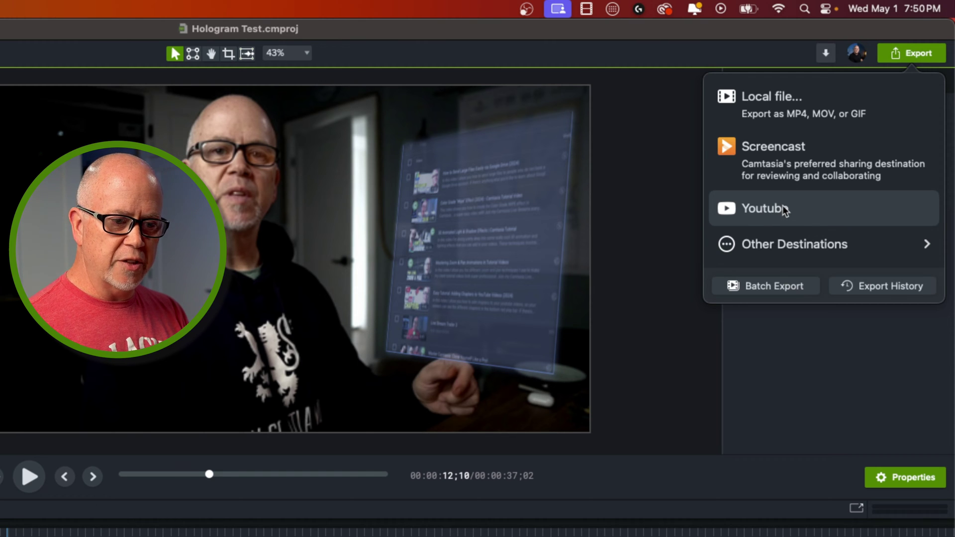
left_click(783, 210)
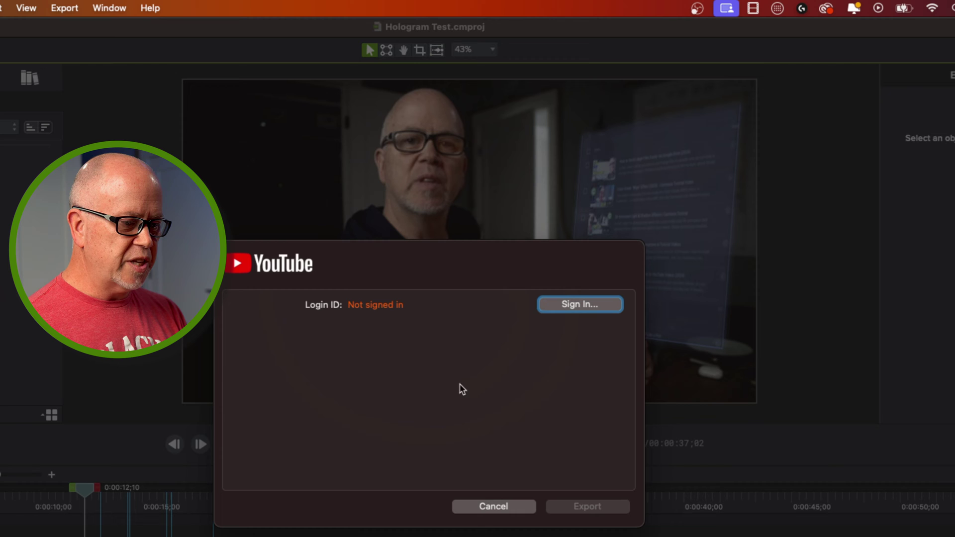
left_click(498, 508)
left_click(917, 54)
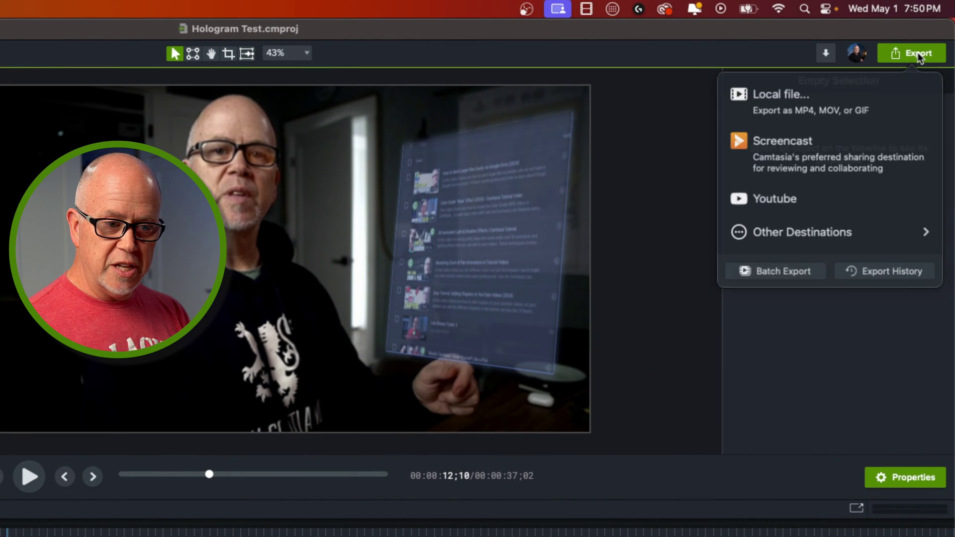
Choose Local file export and expand the save dialog to browse folders
left_click(787, 98)
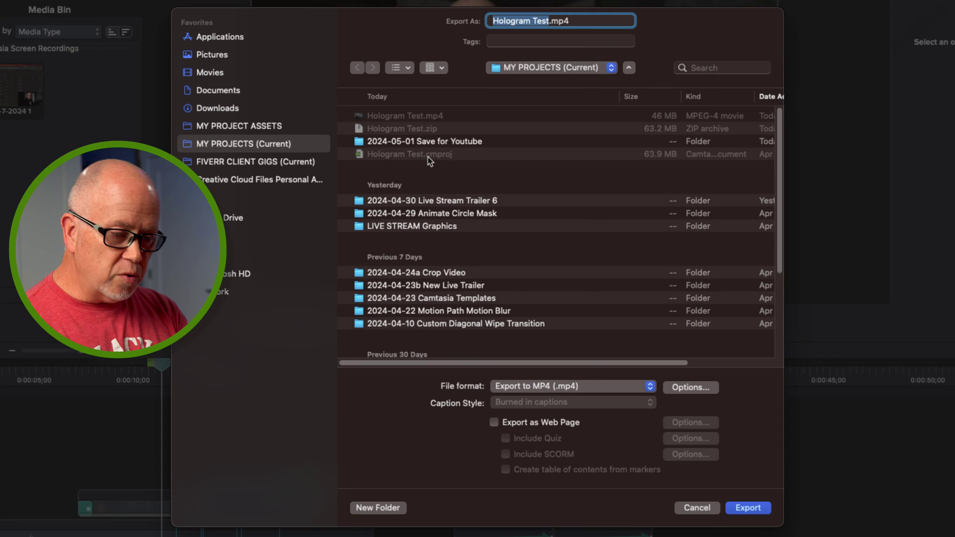
left_click(628, 68)
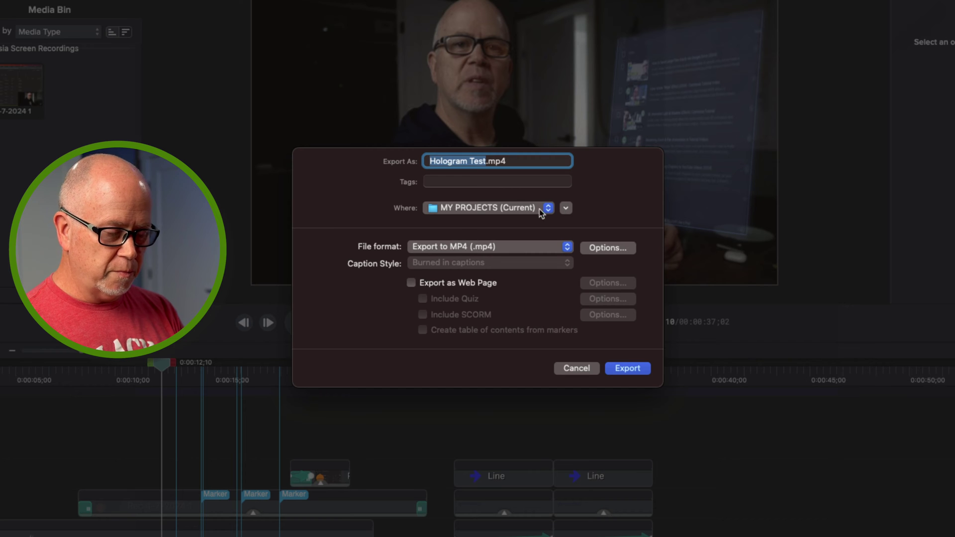
left_click(566, 207)
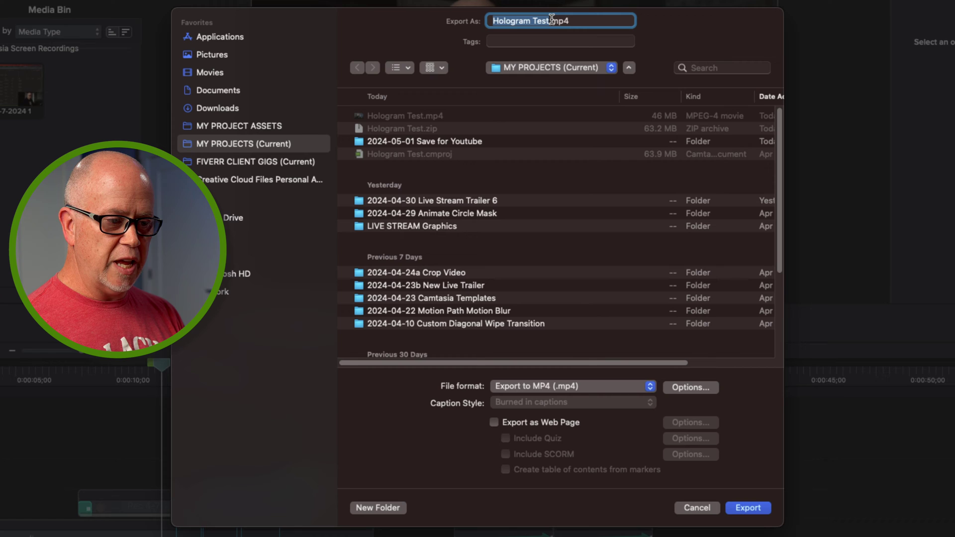
left_click(611, 67)
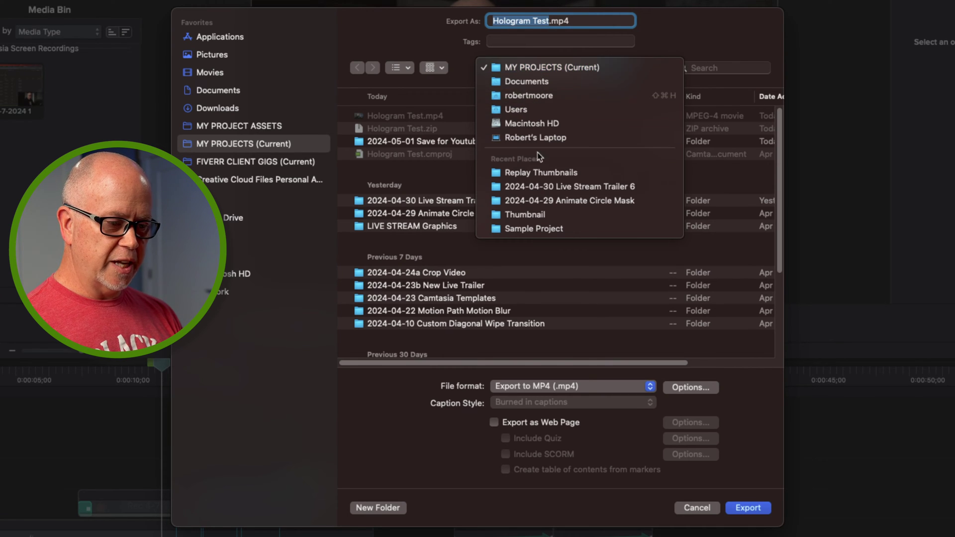
left_click(537, 68)
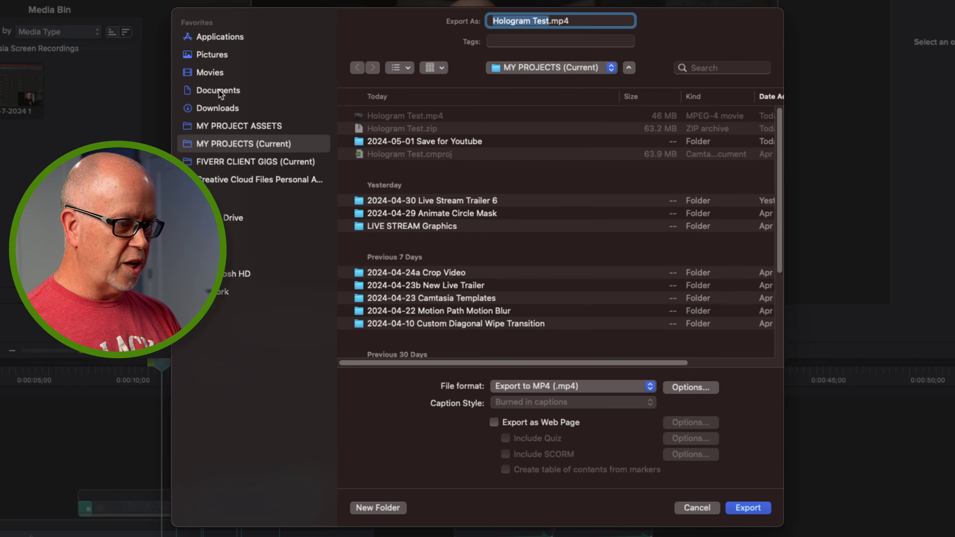
Save into the Documents folder, keeping the format Export to MP4 (.mp4)
left_click(218, 90)
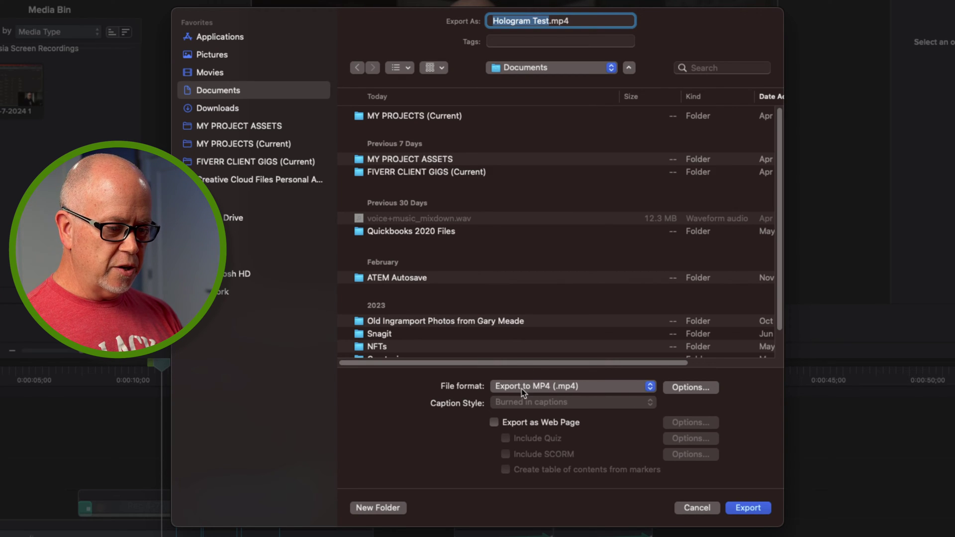
left_click(574, 388)
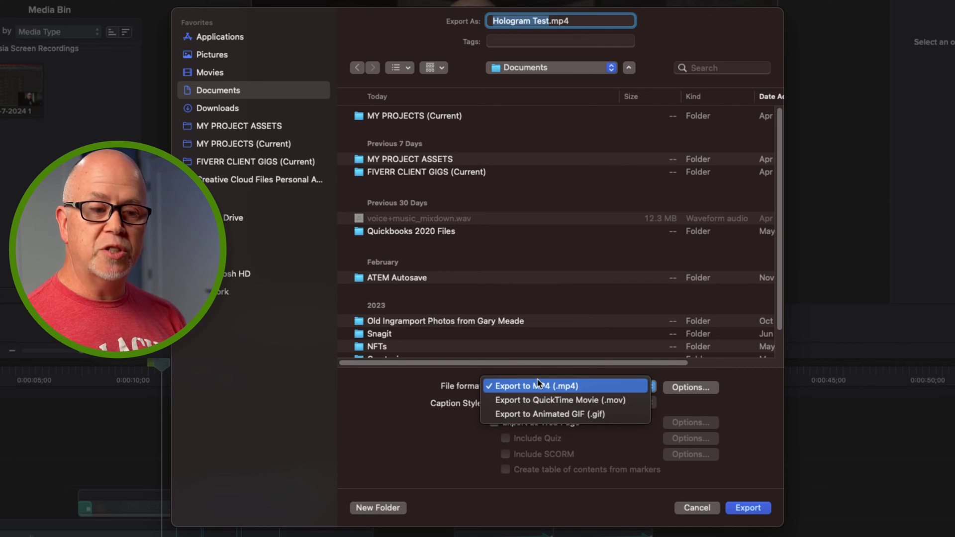
left_click(556, 385)
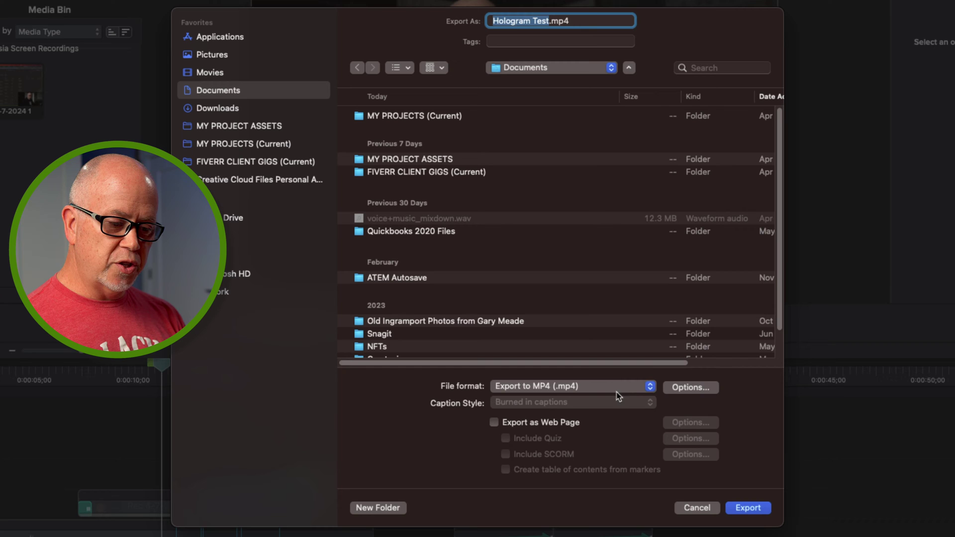
In the MP4 options, keep frame rate Automatic, try 1280 x 720 HD, then revert dimensions to Current
left_click(692, 388)
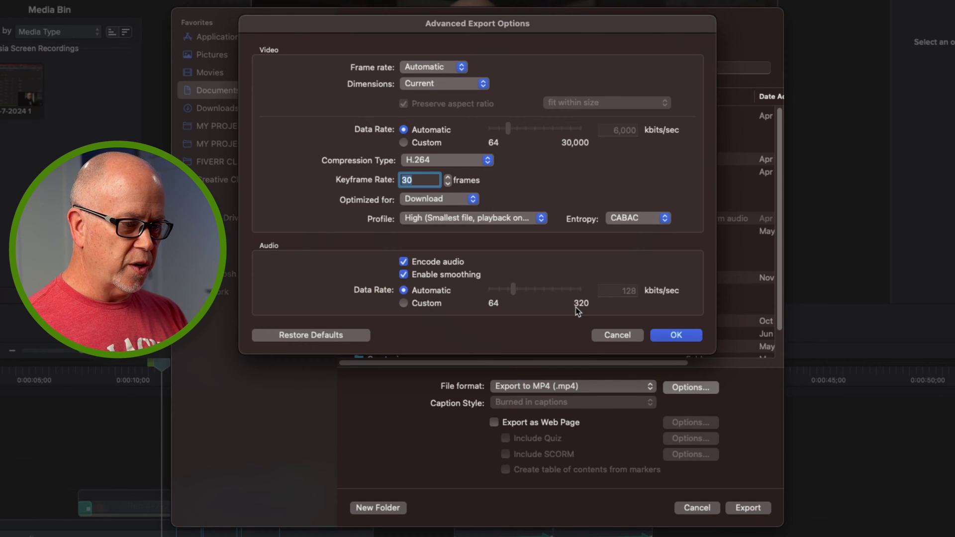
left_click(460, 68)
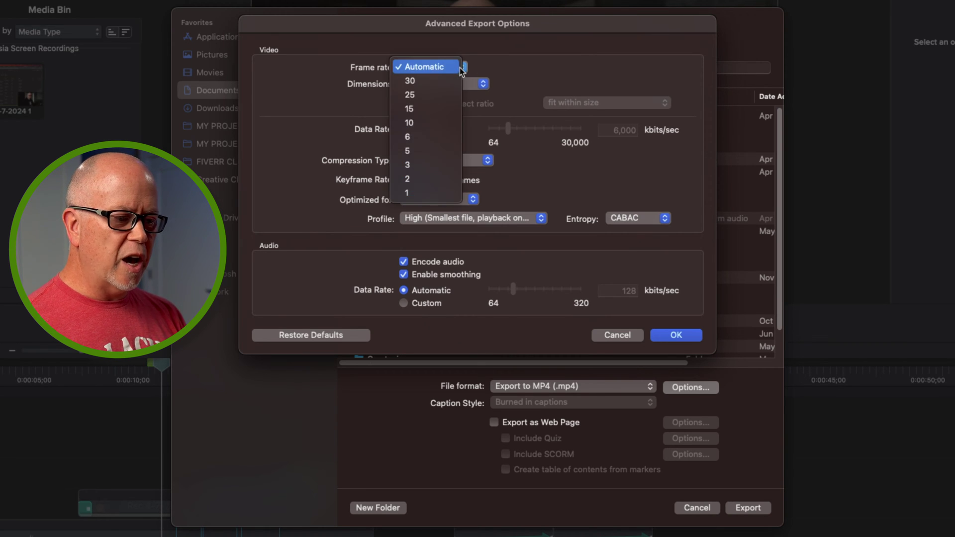
left_click(426, 68)
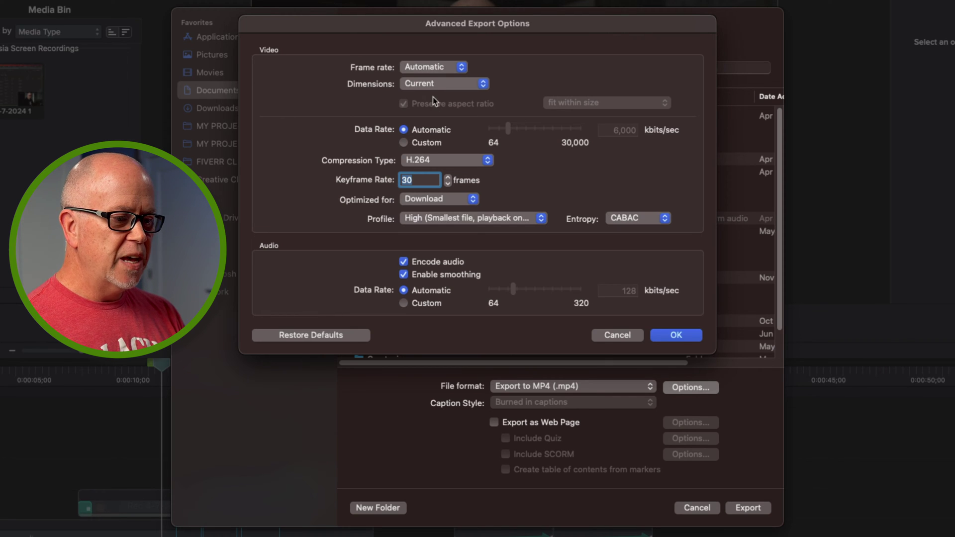
left_click(434, 85)
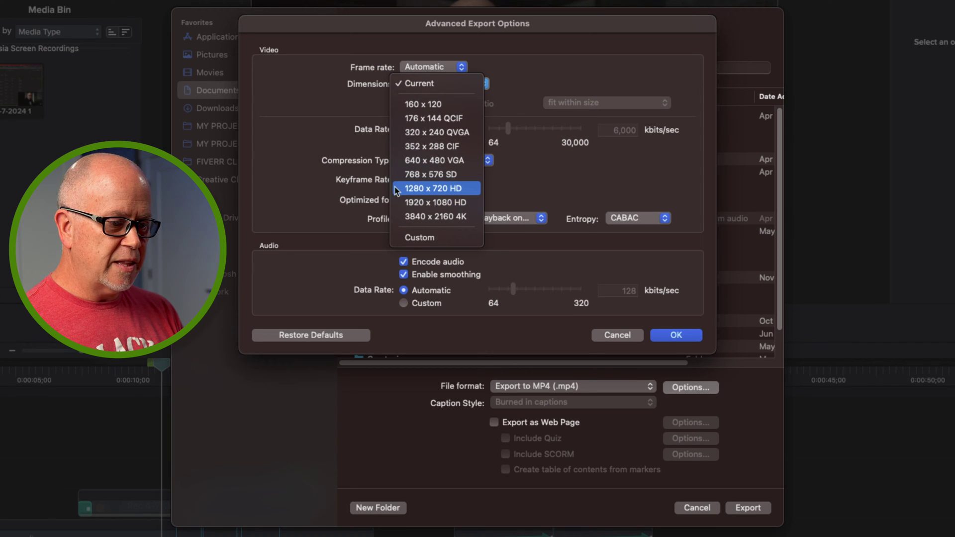
left_click(433, 190)
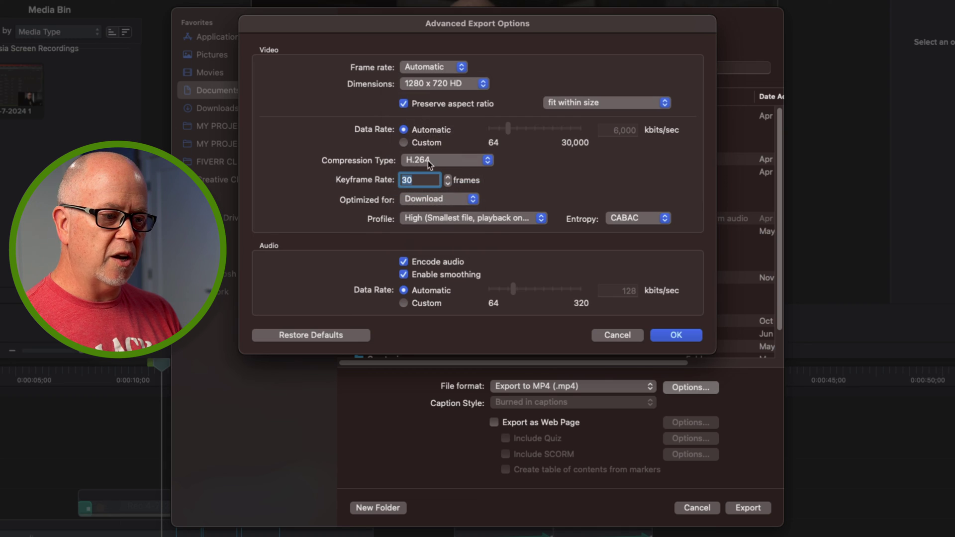
left_click(446, 88)
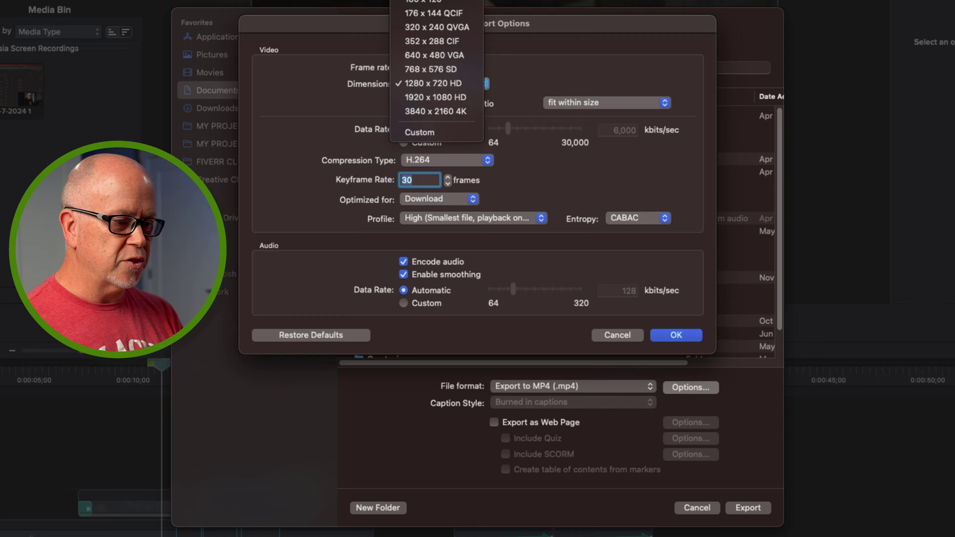
left_click(432, 5)
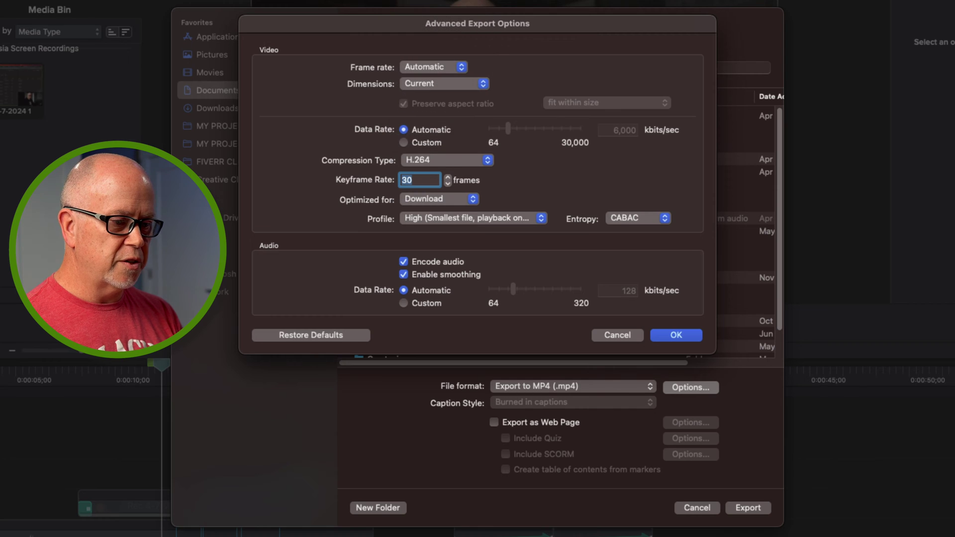
Try a custom data rate, return to Automatic, and keep H.264 compression optimized for Download
left_click(403, 145)
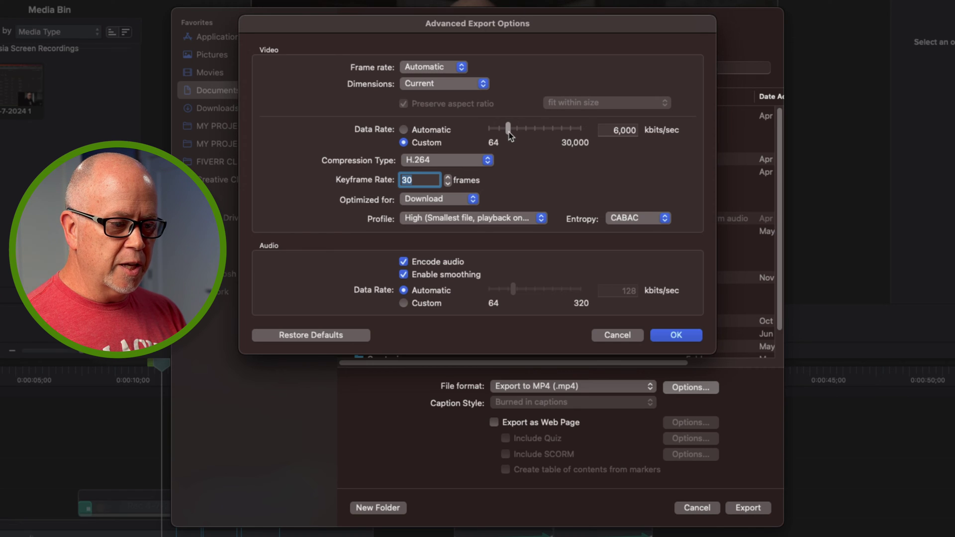
left_click_drag(509, 130, 590, 136)
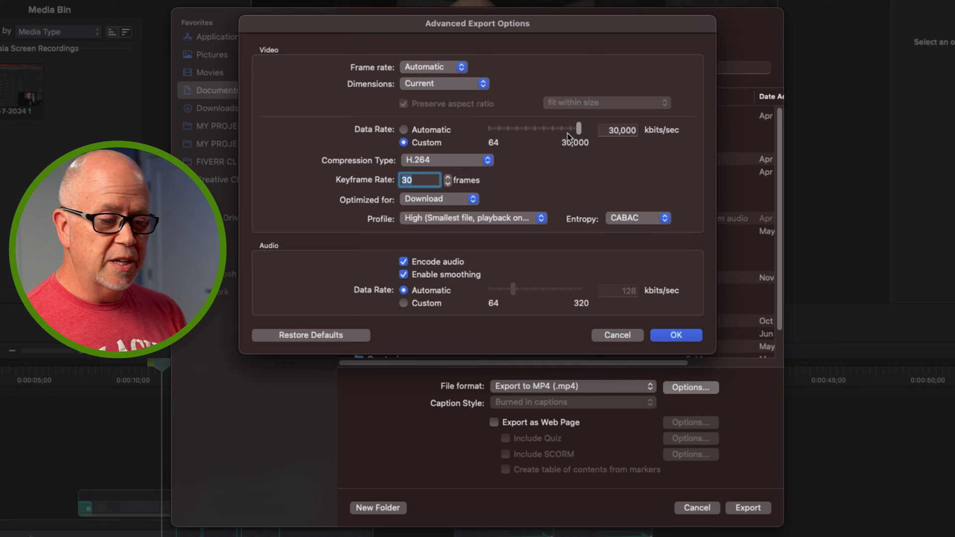
left_click(404, 131)
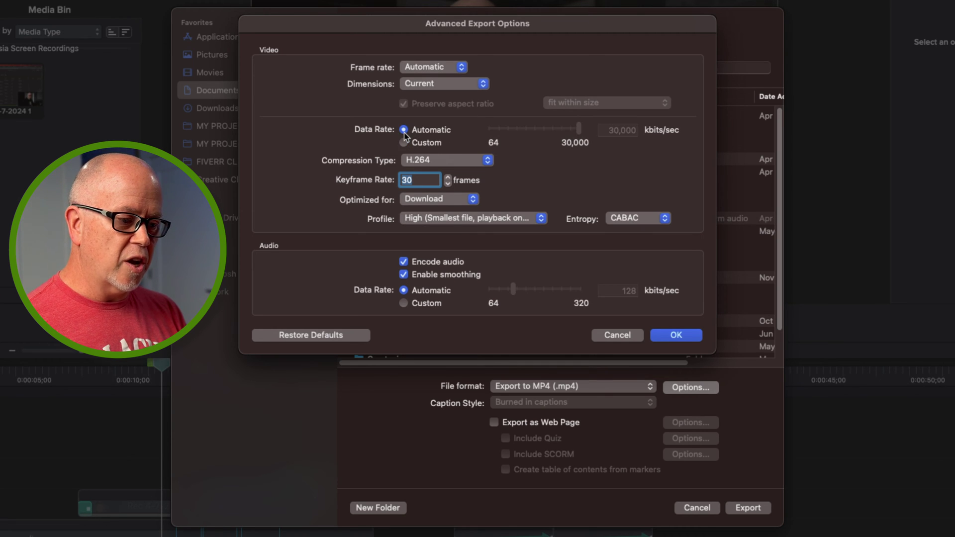
left_click(420, 159)
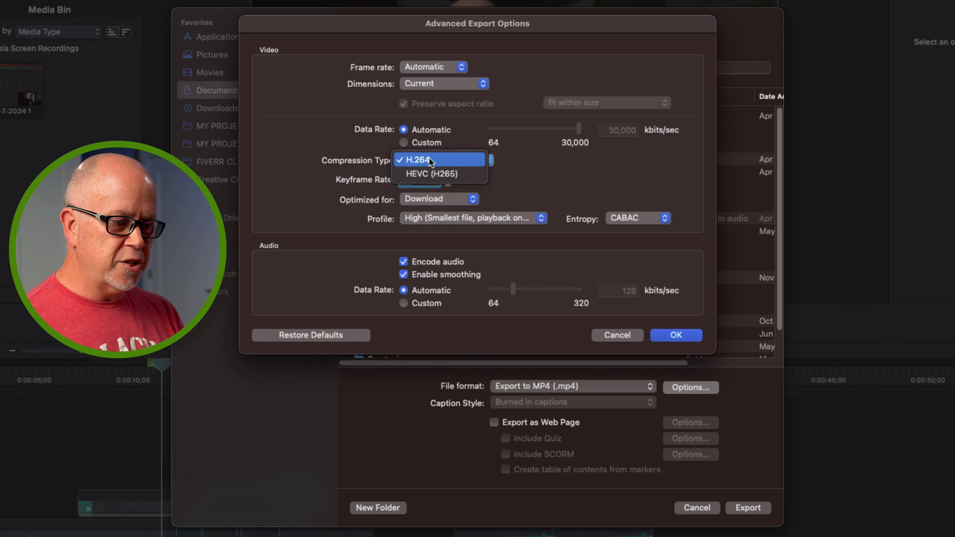
left_click(425, 163)
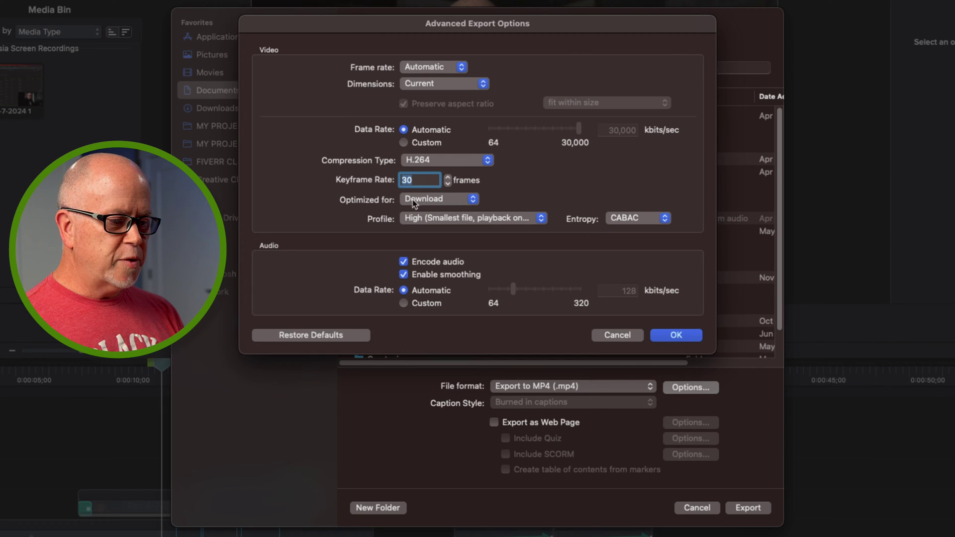
left_click(438, 199)
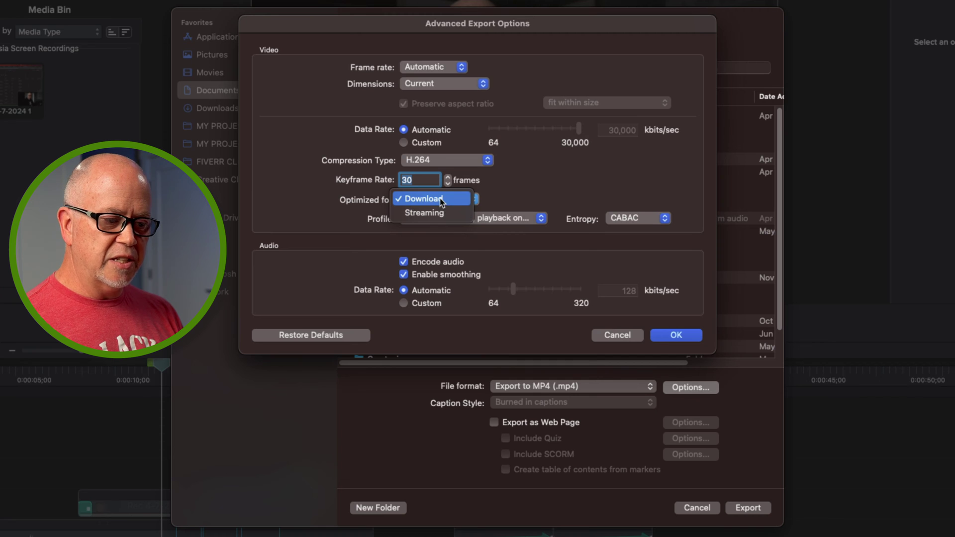
left_click(441, 200)
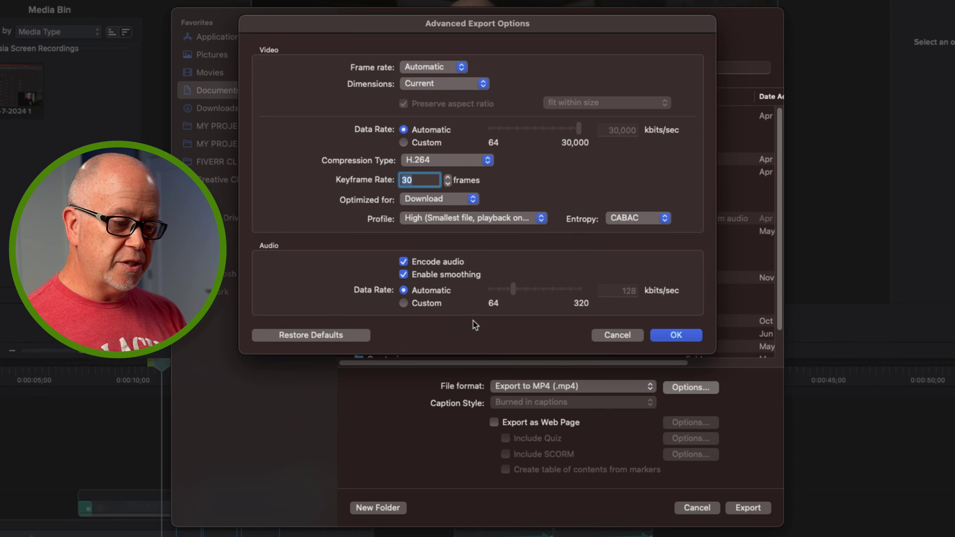
Accept the advanced options and start exporting Hologram Test.mp4 to Documents
left_click(675, 338)
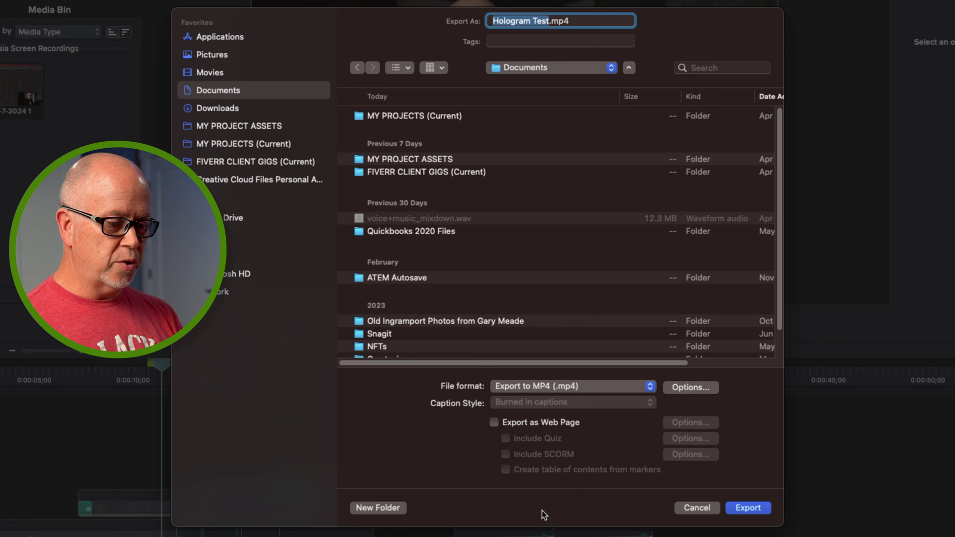
left_click(748, 508)
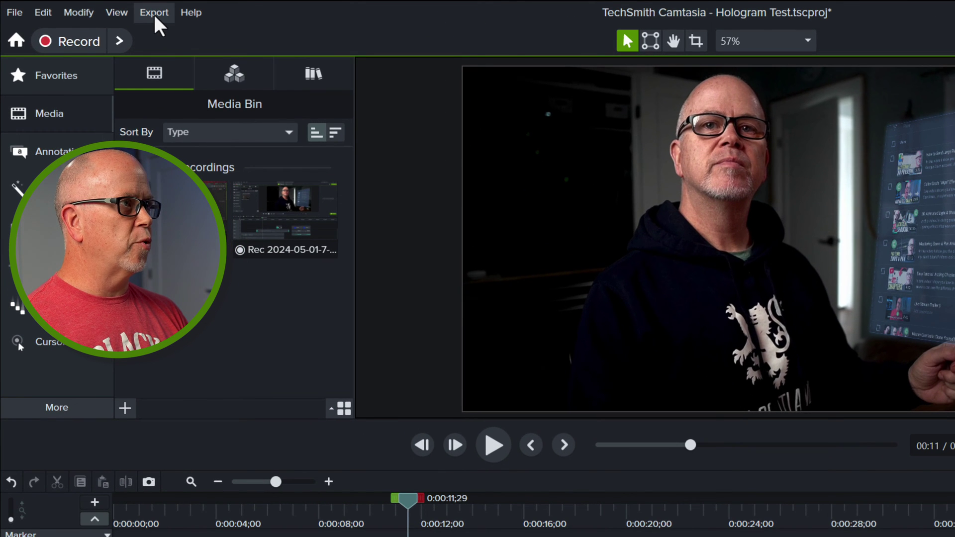
Open Export > Local file, close it, then bring the Export Local File dialog back up
left_click(152, 13)
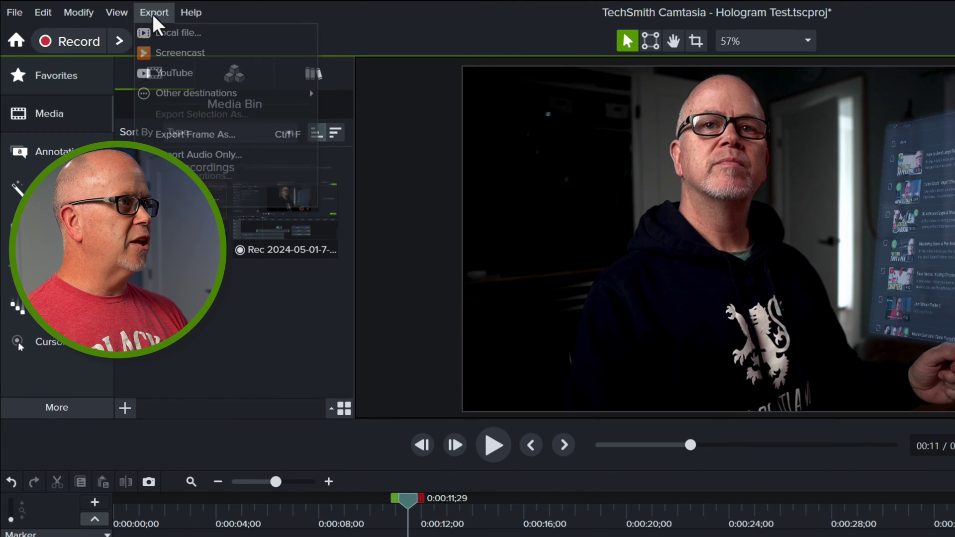
left_click(178, 33)
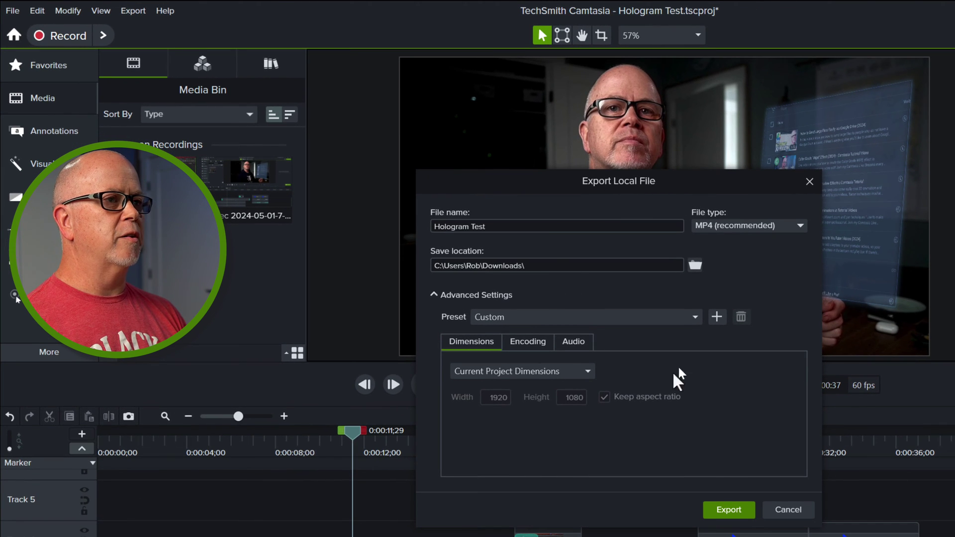
left_click(808, 181)
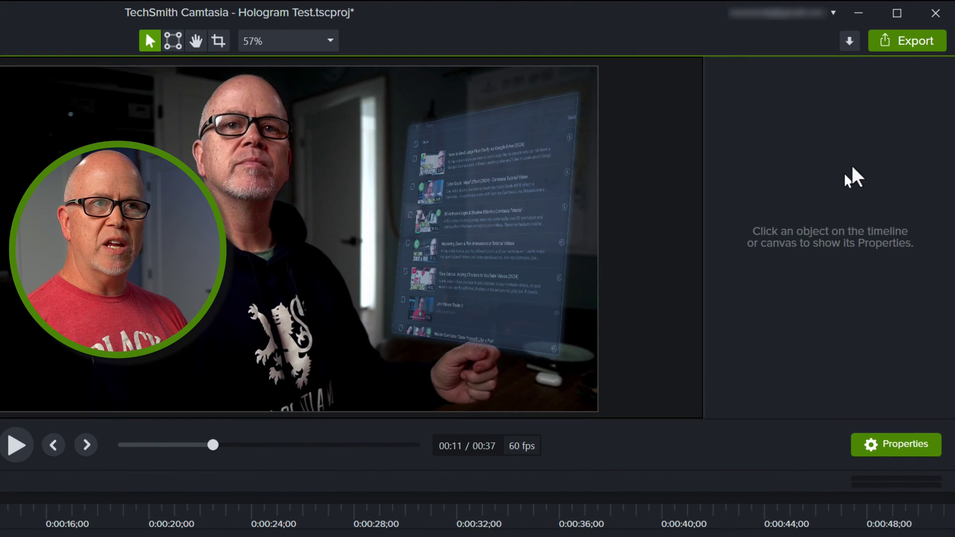
left_click(915, 48)
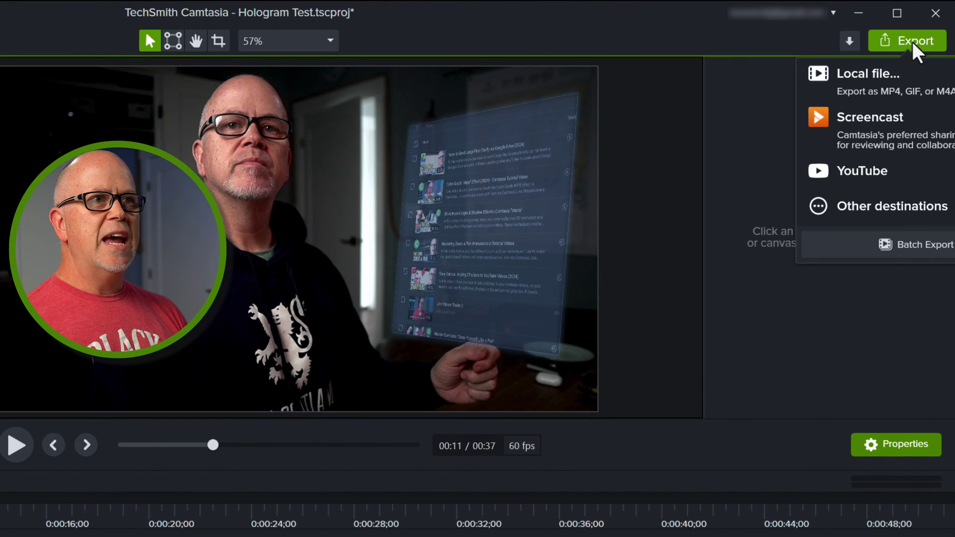
left_click(808, 92)
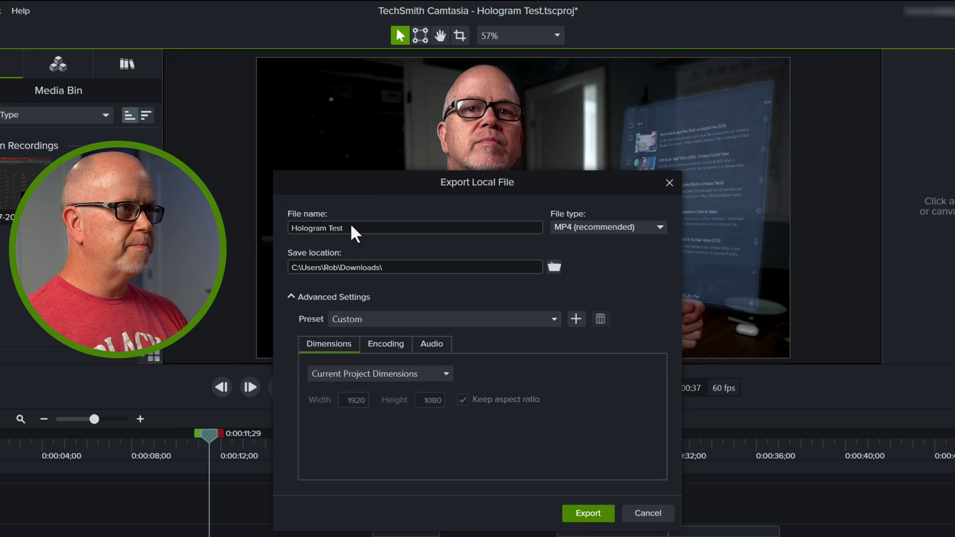
Keep the file type MP4 (recommended) and check the Downloads save folder
left_click(351, 227)
left_click(360, 228)
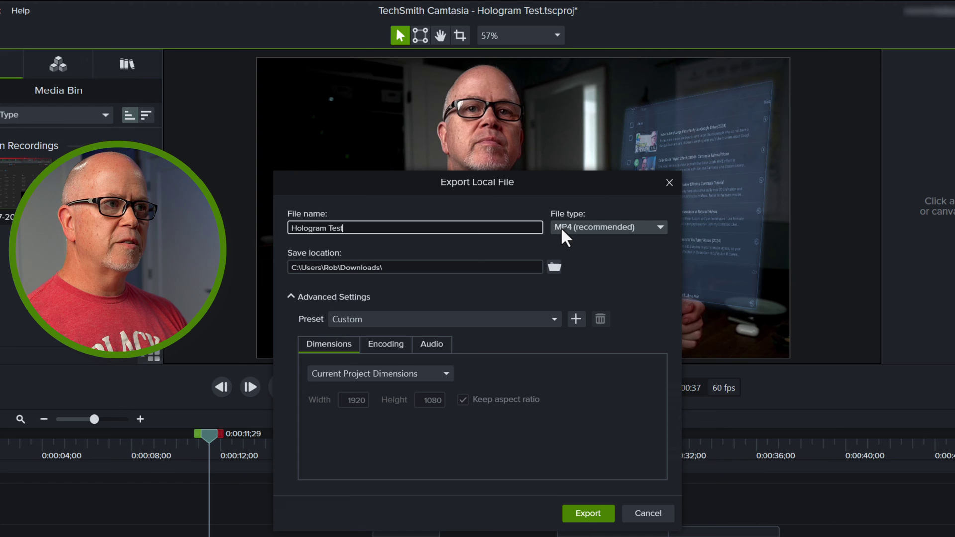
left_click(586, 229)
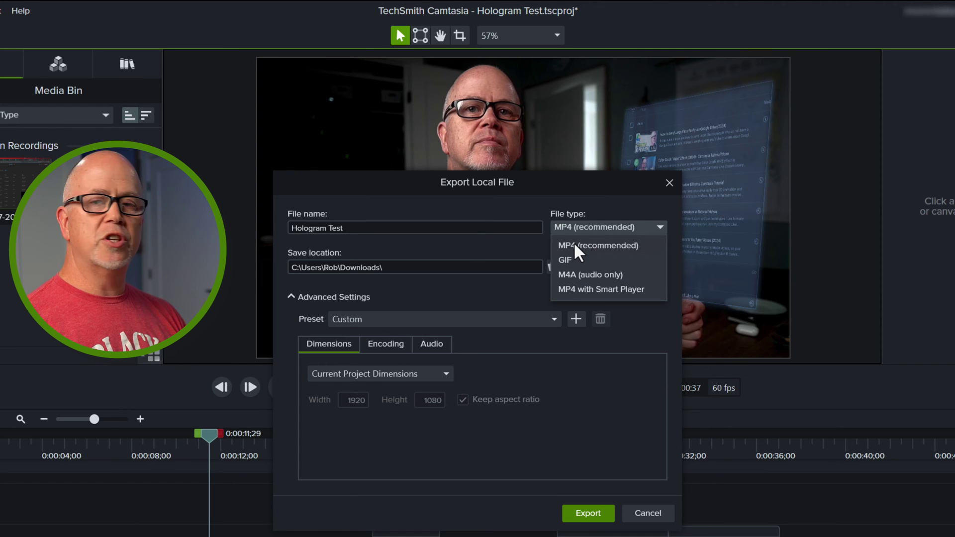
left_click(576, 249)
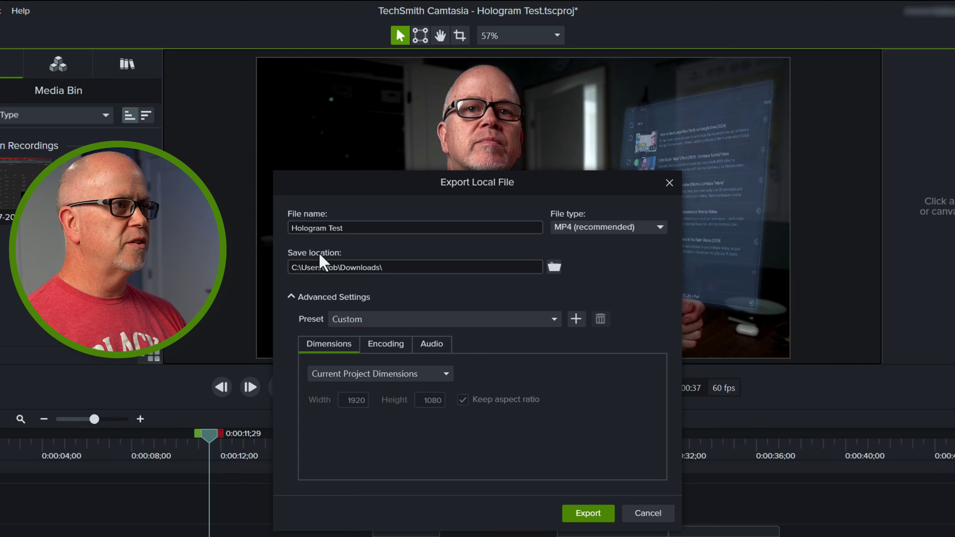
left_click(405, 268)
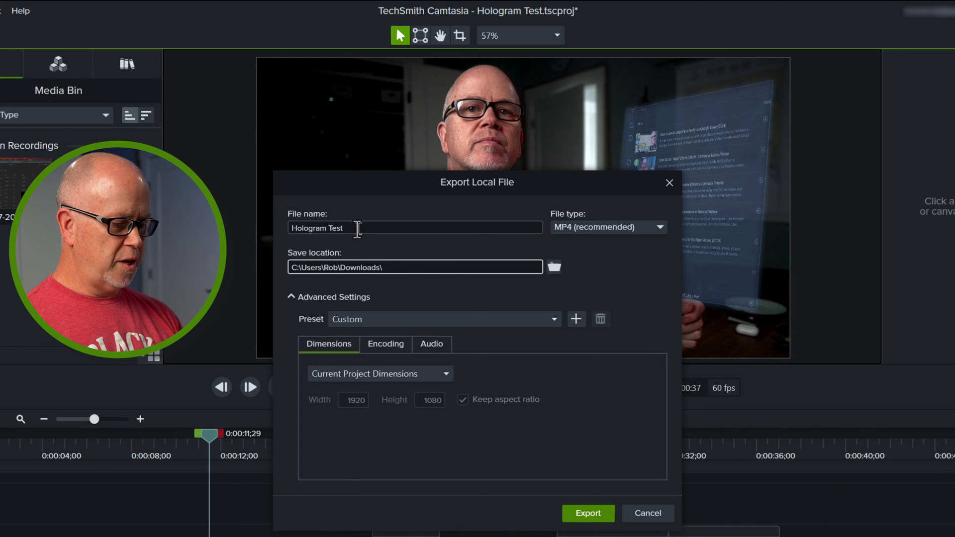
Append ' 2' to name the file Hologram Test 2, then collapse and re-expand Advanced Settings
left_click(358, 229)
left_click(356, 229)
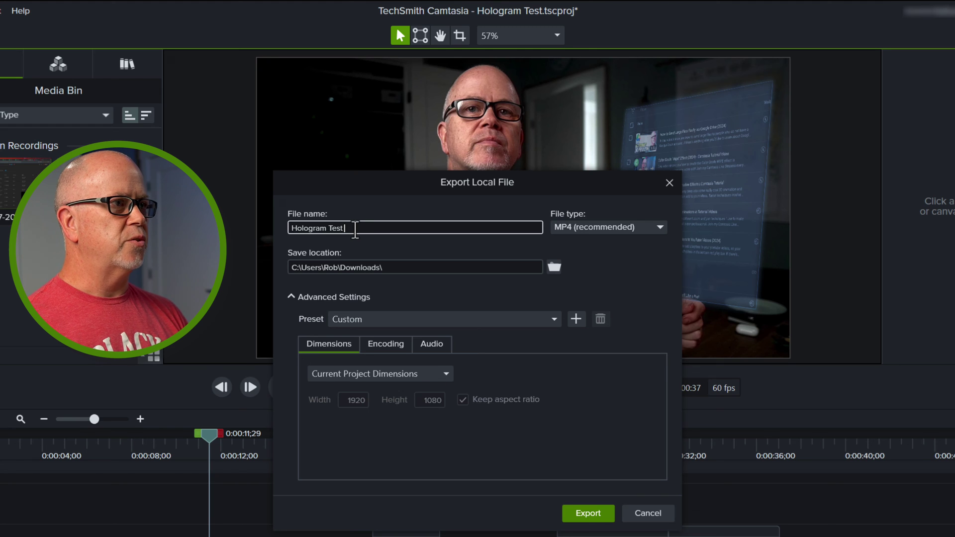
type("2")
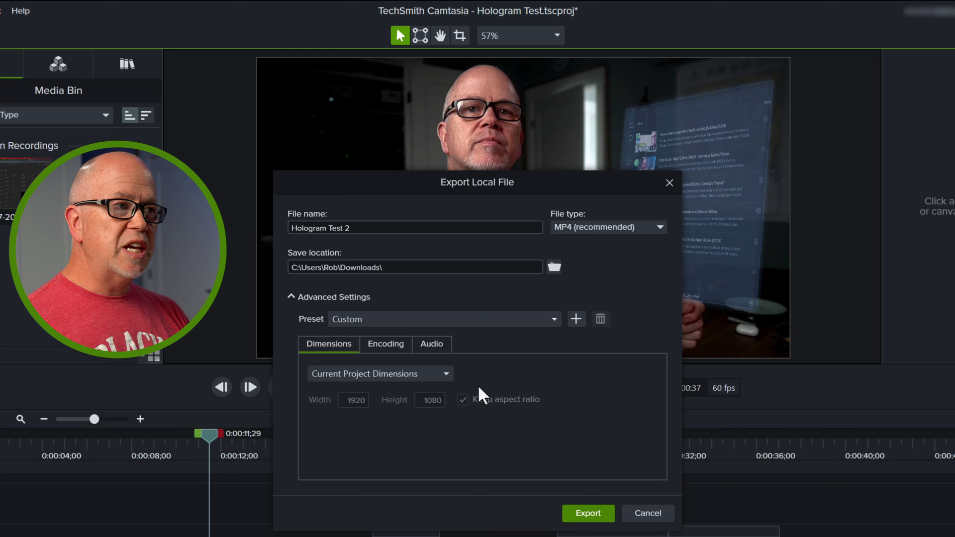
left_click(289, 297)
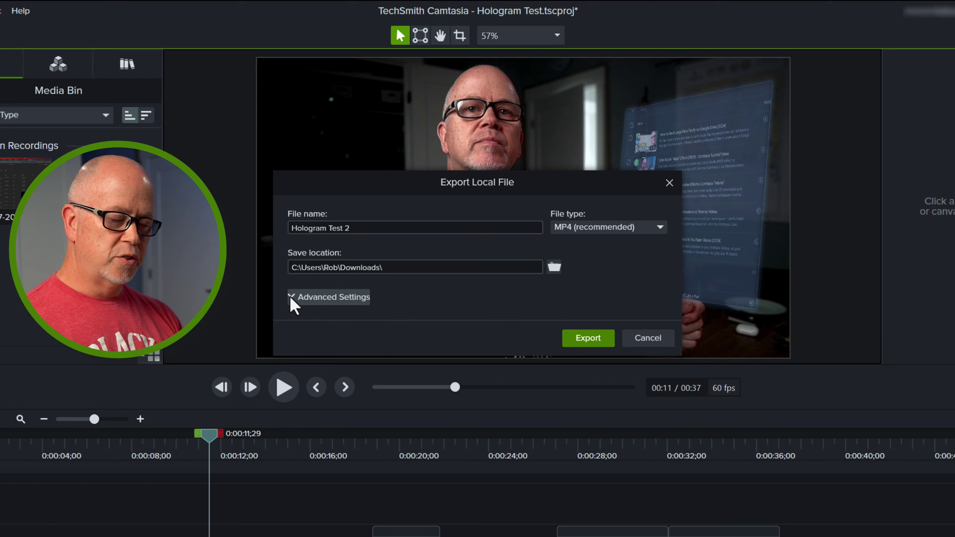
left_click(291, 297)
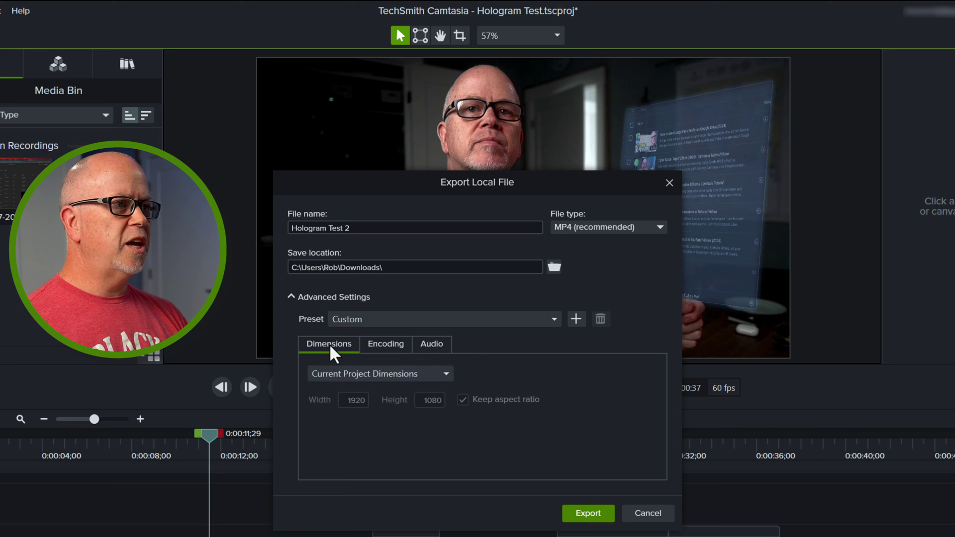
left_click(382, 380)
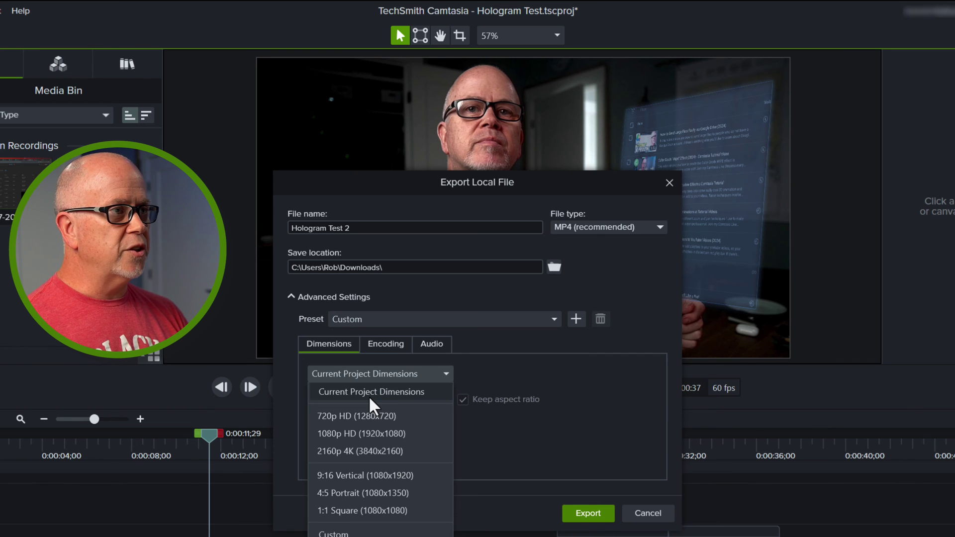
left_click(335, 416)
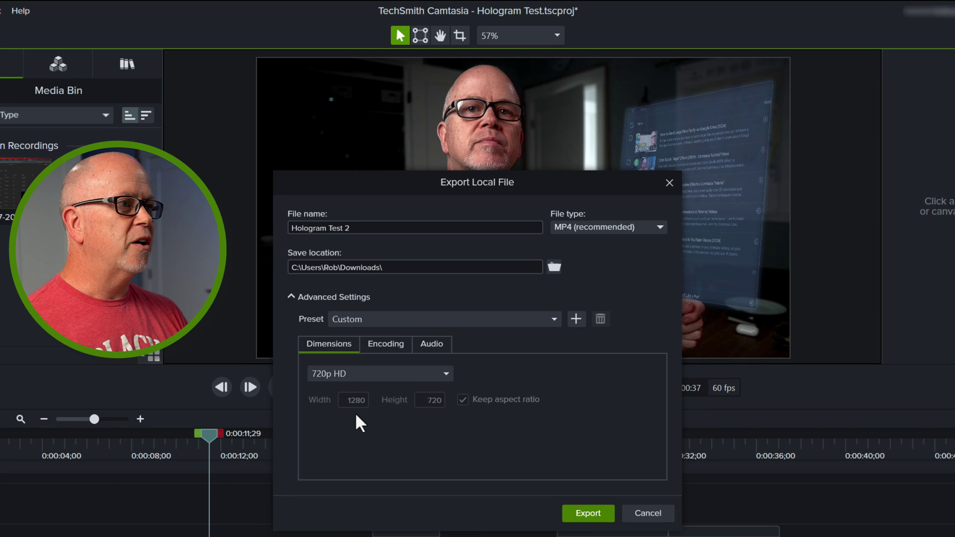
left_click(336, 373)
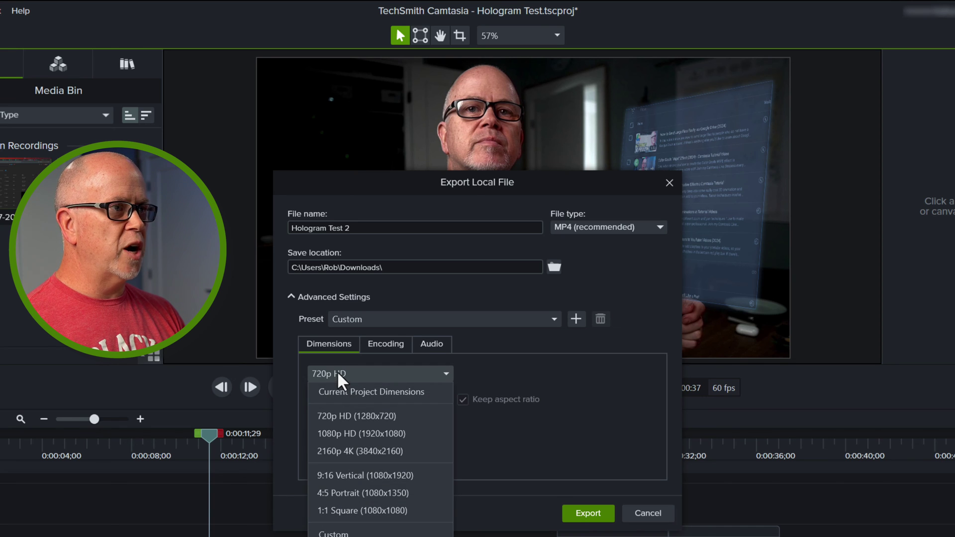
left_click(362, 391)
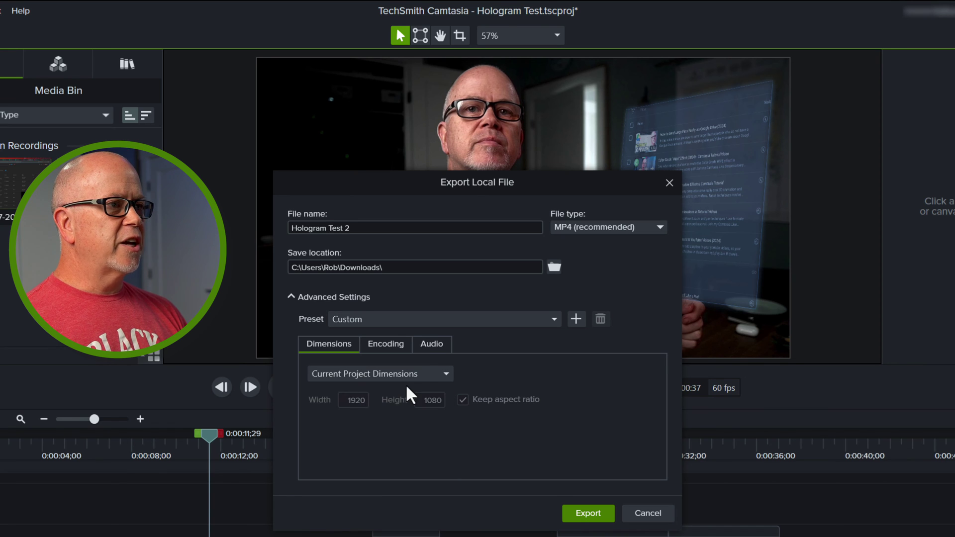
Review the Encoding tab: 30 fps, keyframe every 5 seconds, 50% quality, GPU encoding on
left_click(386, 344)
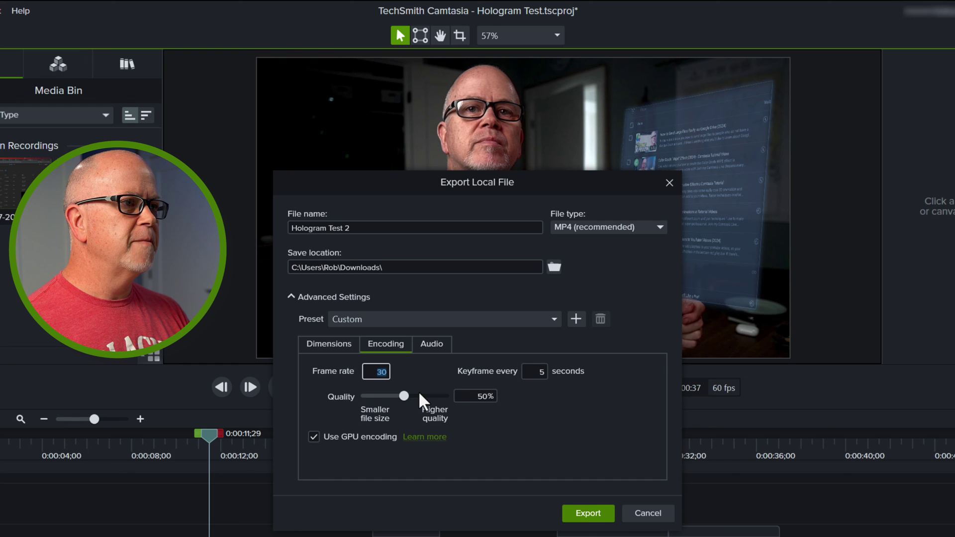
left_click(404, 397)
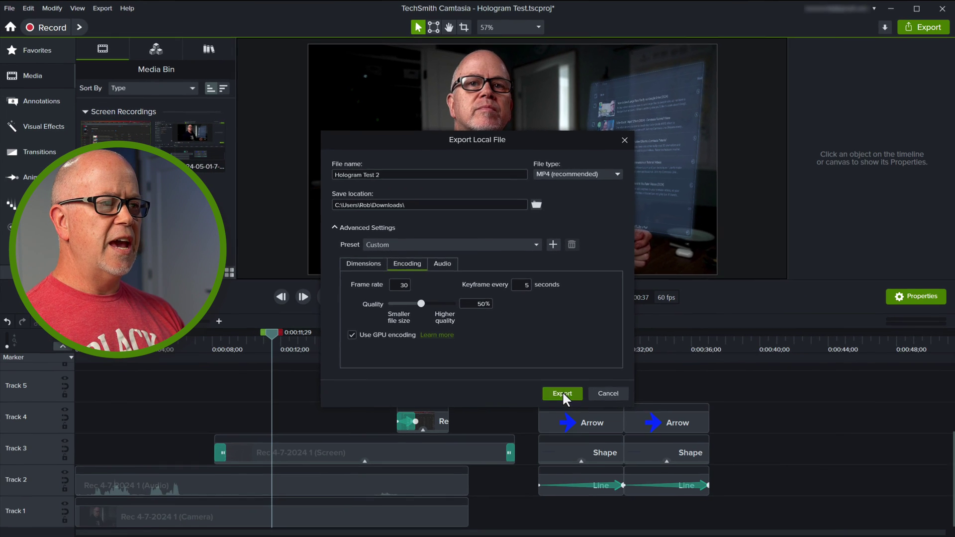
Start rendering Hologram Test 2 to MP4 from the Export Local File dialog
left_click(589, 513)
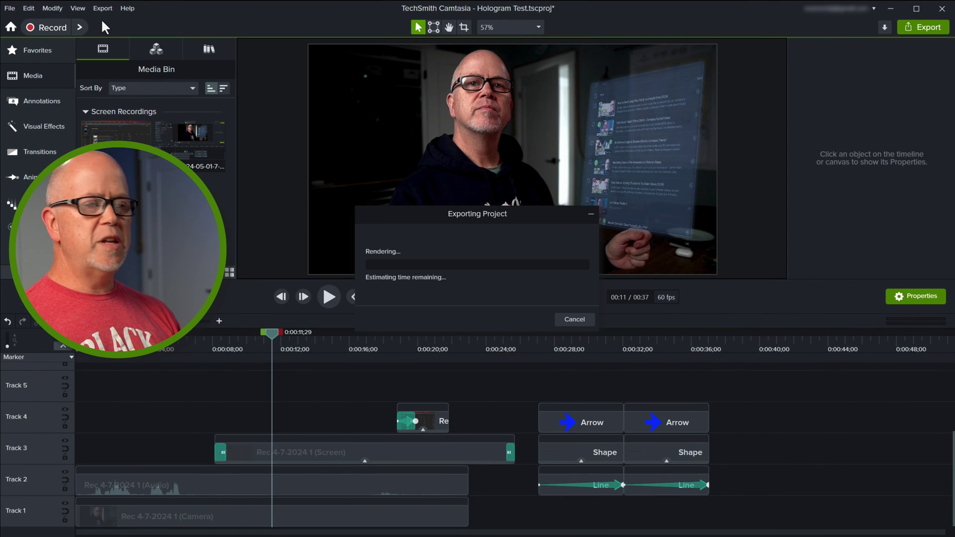